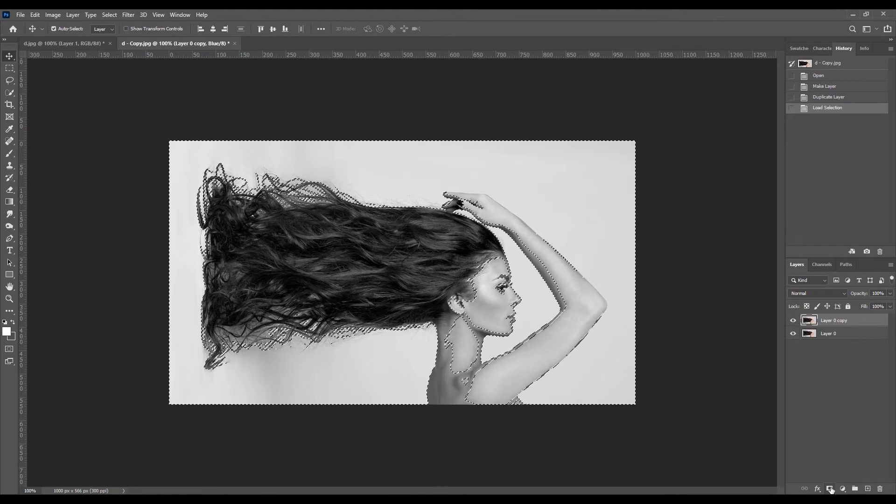
# Add a layer mask to Layer 0 copy from the loaded selection and check it by briefly hiding Layer 0.
pyautogui.click(830, 488)
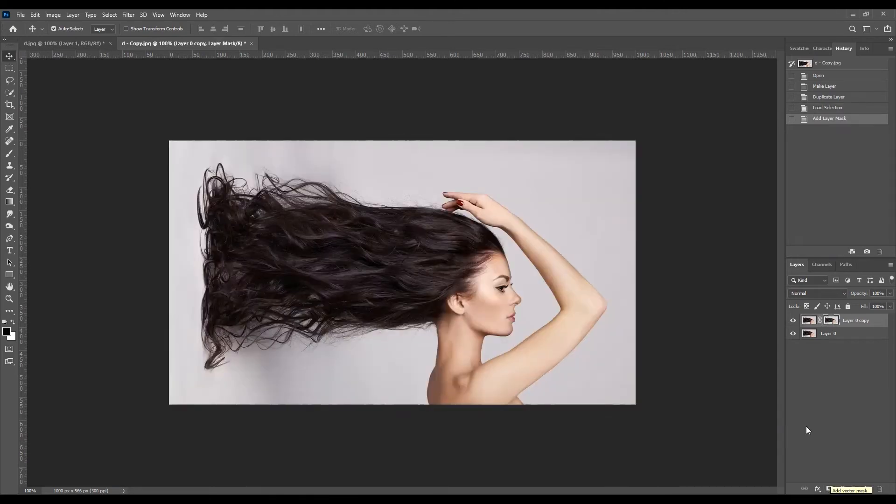
pyautogui.click(792, 333)
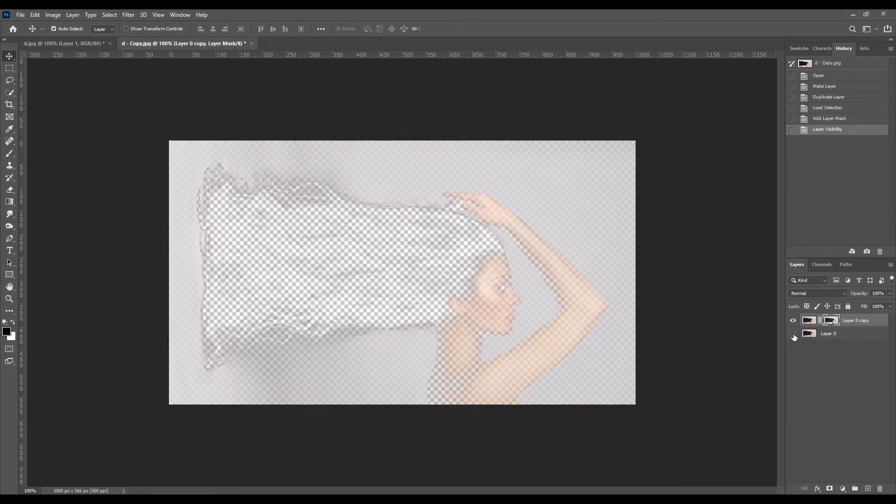
pyautogui.click(793, 335)
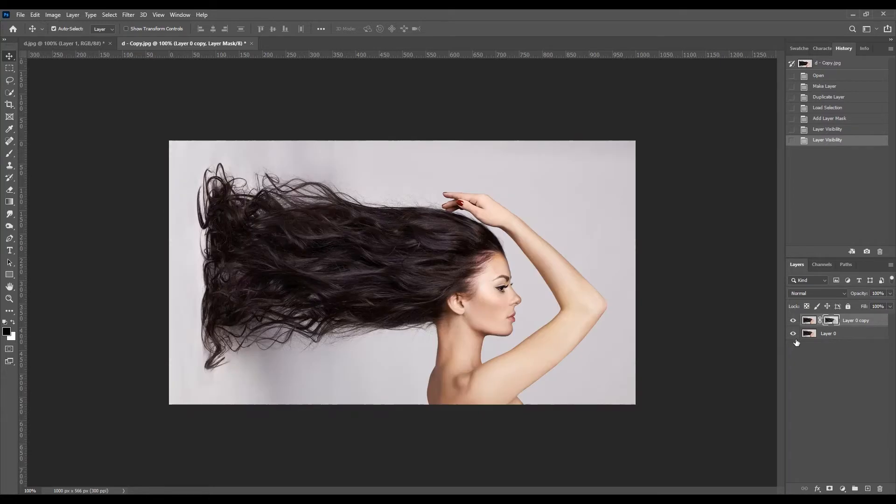
# Duplicate Layer 0 under its default copy name.
pyautogui.click(821, 335)
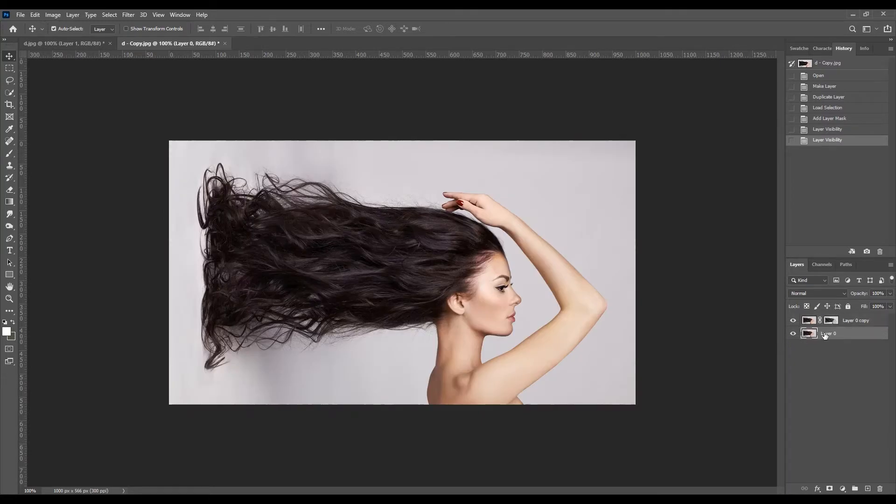
pyautogui.rightClick(833, 333)
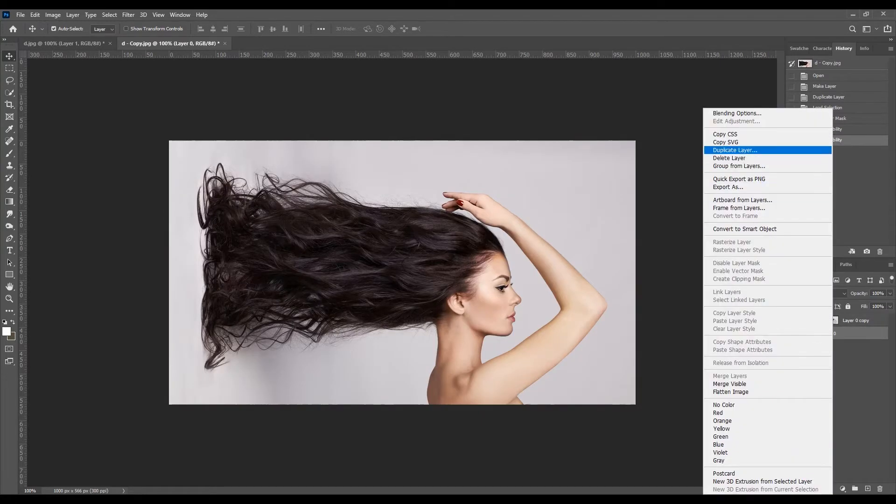
pyautogui.click(807, 149)
pyautogui.press('Return')
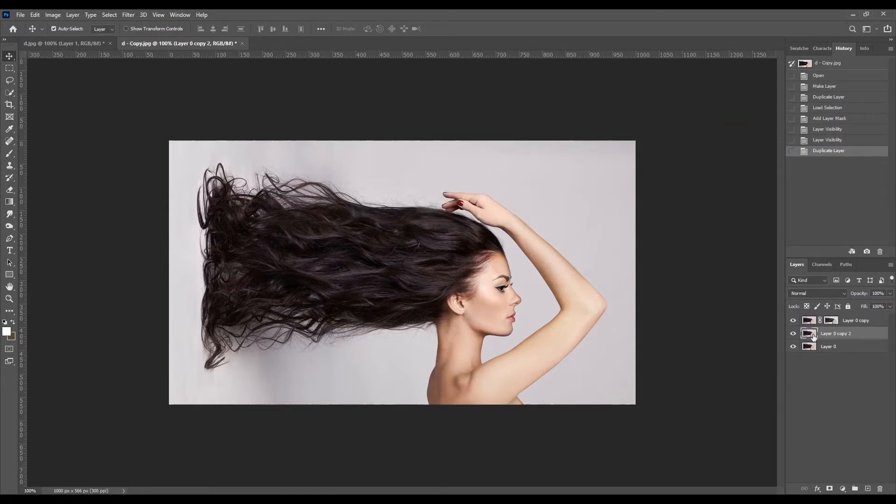
# Select the woman using the Object Selection Tool and Select Subject, and mask Layer 0 copy 2 with that selection.
pyautogui.click(8, 94)
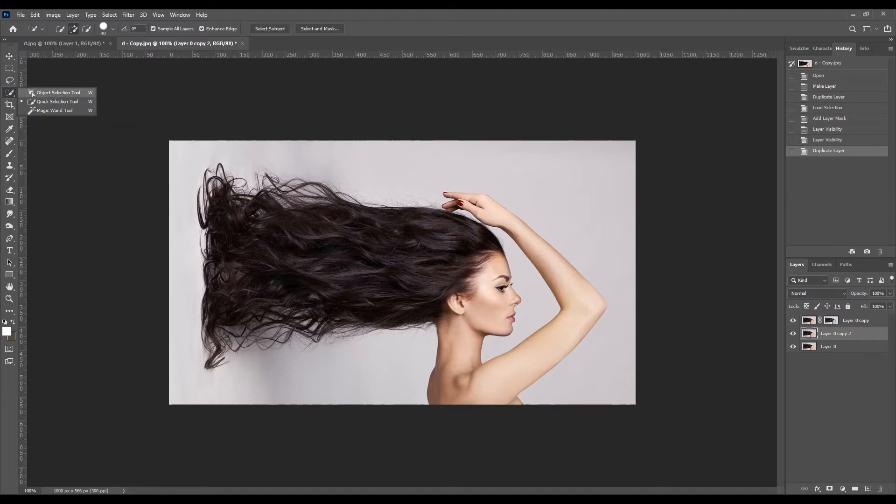
pyautogui.click(31, 94)
pyautogui.moveTo(175, 153); pyautogui.dragTo(605, 406)
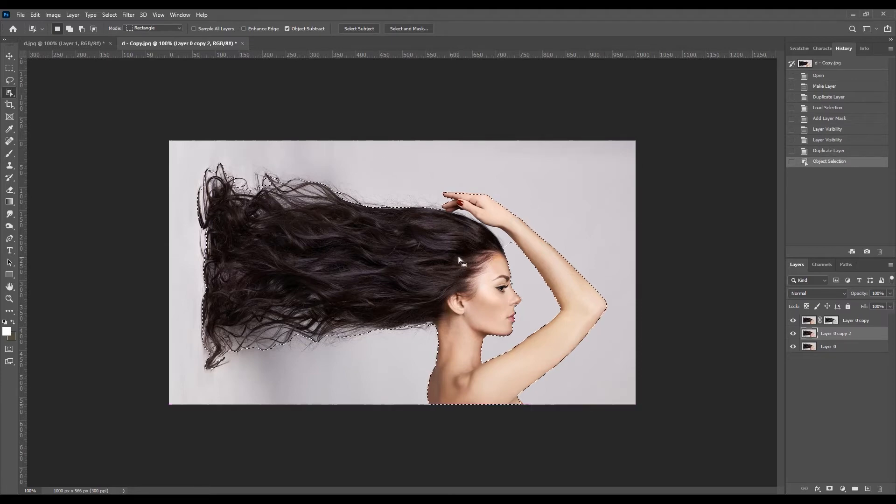
pyautogui.click(357, 27)
pyautogui.click(408, 194)
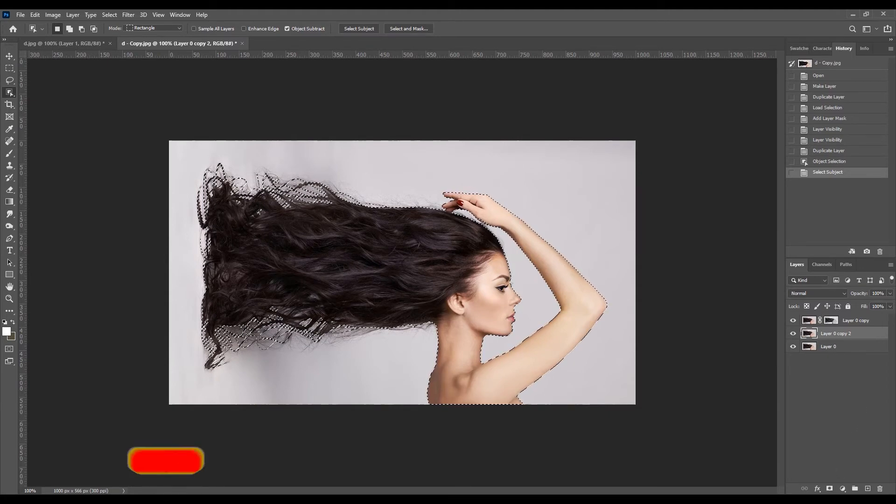
pyautogui.click(829, 489)
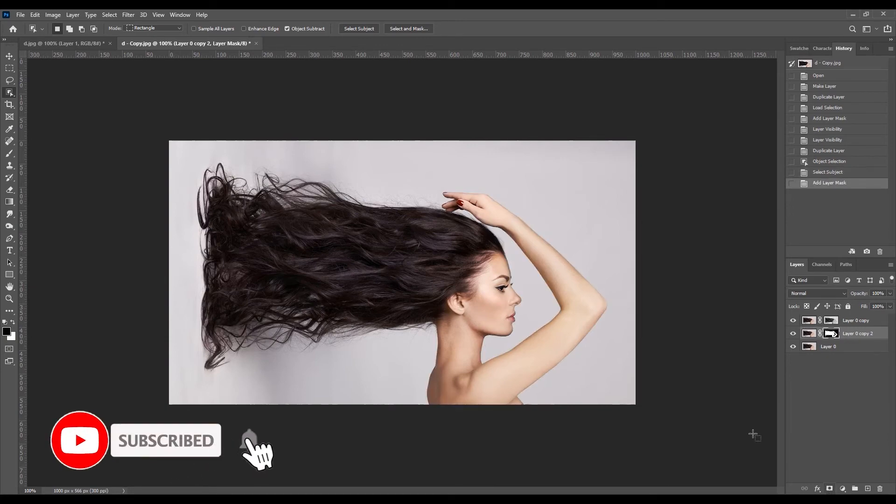
# Hide Layer 0 and paint black on the Layer 0 copy mask with the Brush Tool along the image's upper edge.
pyautogui.click(792, 347)
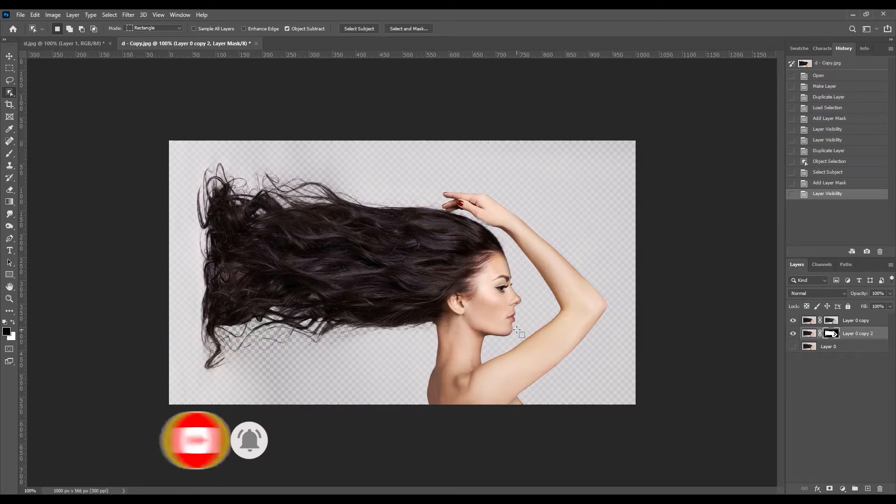
pyautogui.click(831, 320)
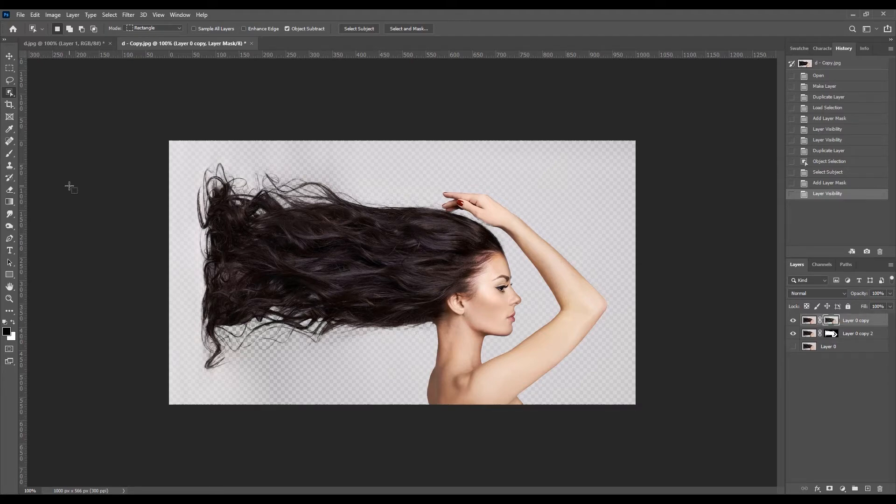
pyautogui.rightClick(13, 152)
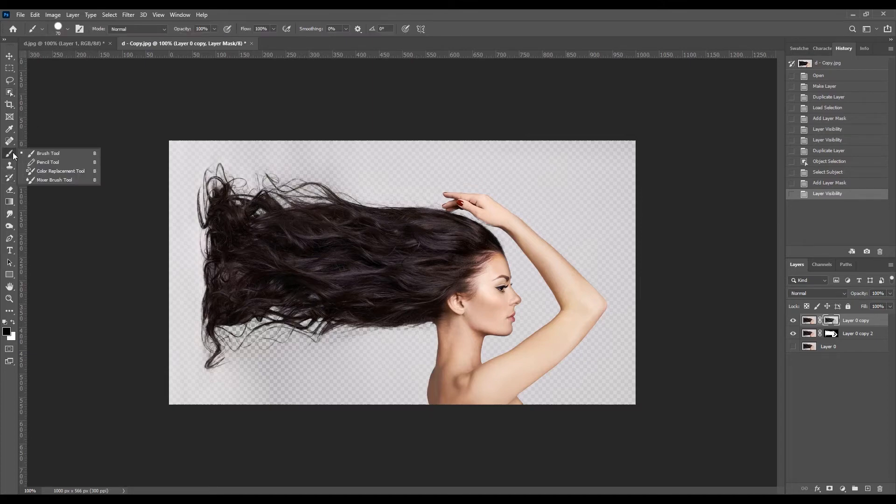
pyautogui.click(50, 156)
pyautogui.rightClick(14, 155)
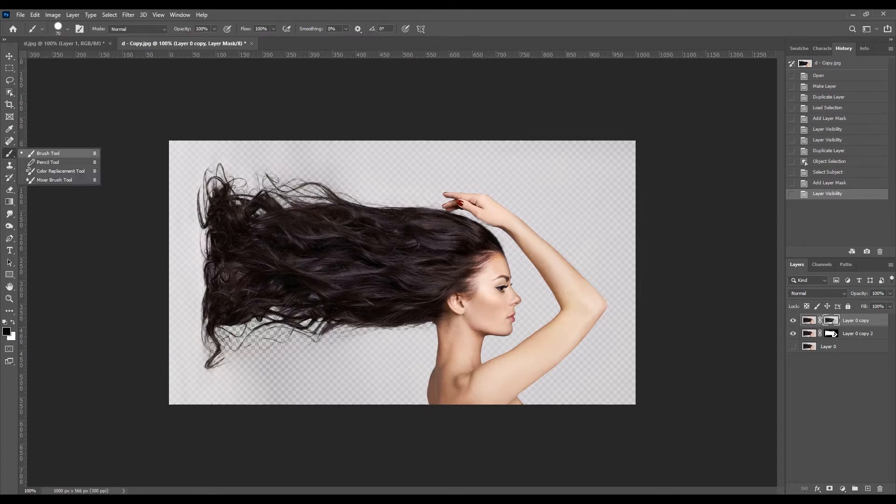
pyautogui.click(26, 155)
pyautogui.rightClick(11, 153)
pyautogui.click(38, 156)
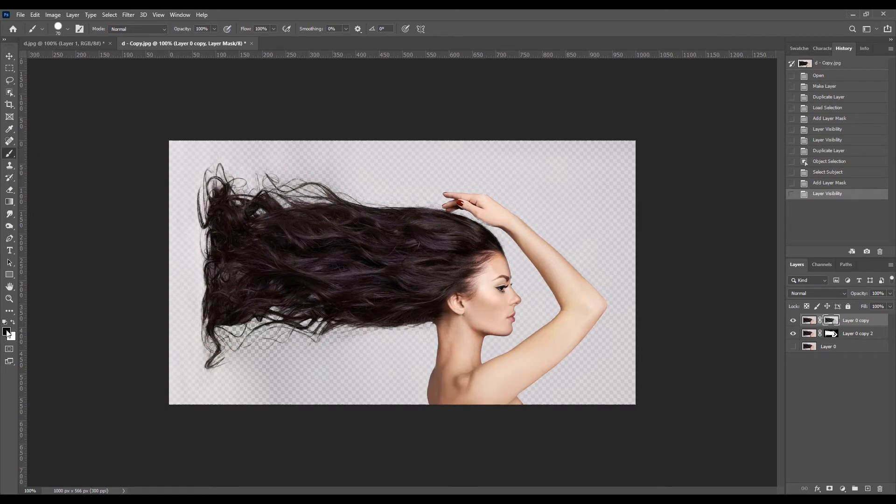
pyautogui.moveTo(358, 152)
pyautogui.mouseDown()
pyautogui.moveTo(635, 152)
pyautogui.moveTo(200, 149)
pyautogui.moveTo(438, 151)
pyautogui.mouseUp()
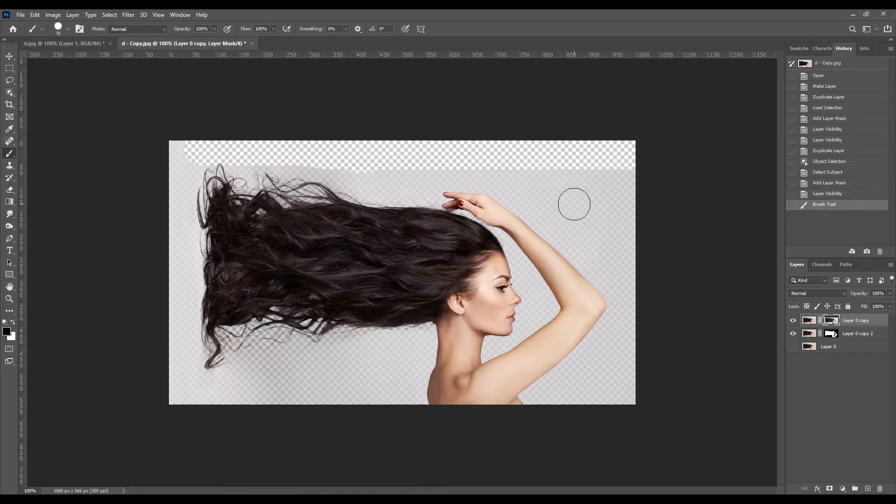
# Set the brush size to 60 and paint out the remaining background around the woman and beneath her hair on the Layer 0 copy mask.
pyautogui.press('[')
pyautogui.press('[')
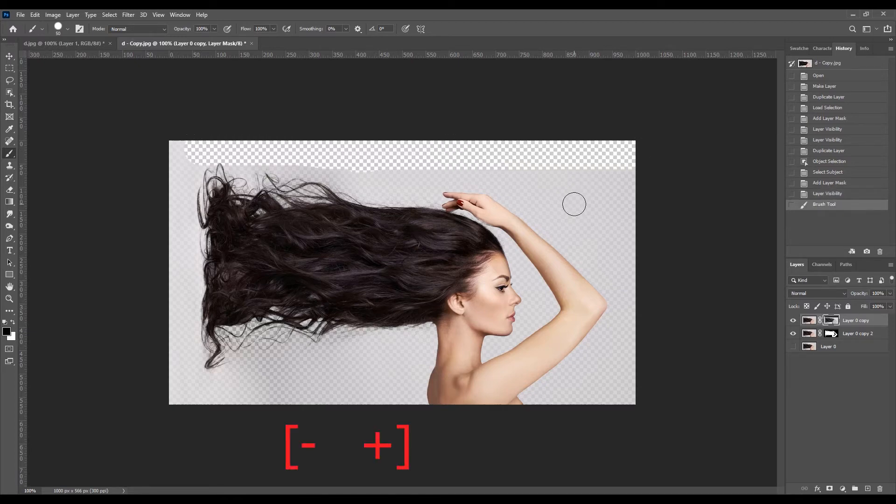
pyautogui.press(']')
pyautogui.press('[')
pyautogui.press(']')
pyautogui.moveTo(618, 172)
pyautogui.mouseDown()
pyautogui.moveTo(638, 384)
pyautogui.moveTo(538, 405)
pyautogui.moveTo(530, 393)
pyautogui.moveTo(572, 356)
pyautogui.moveTo(606, 303)
pyautogui.moveTo(608, 340)
pyautogui.moveTo(567, 374)
pyautogui.moveTo(624, 371)
pyautogui.moveTo(621, 323)
pyautogui.moveTo(612, 301)
pyautogui.moveTo(527, 212)
pyautogui.moveTo(477, 178)
pyautogui.moveTo(522, 178)
pyautogui.moveTo(620, 279)
pyautogui.moveTo(562, 173)
pyautogui.moveTo(543, 156)
pyautogui.moveTo(606, 183)
pyautogui.moveTo(617, 225)
pyautogui.moveTo(494, 162)
pyautogui.moveTo(456, 179)
pyautogui.moveTo(407, 180)
pyautogui.moveTo(195, 166)
pyautogui.moveTo(174, 149)
pyautogui.moveTo(183, 195)
pyautogui.moveTo(172, 405)
pyautogui.moveTo(422, 398)
pyautogui.moveTo(437, 360)
pyautogui.moveTo(429, 334)
pyautogui.moveTo(255, 355)
pyautogui.moveTo(246, 383)
pyautogui.moveTo(422, 359)
pyautogui.moveTo(408, 373)
pyautogui.moveTo(197, 376)
pyautogui.moveTo(205, 212)
pyautogui.moveTo(233, 183)
pyautogui.moveTo(415, 194)
pyautogui.moveTo(456, 201)
pyautogui.moveTo(508, 231)
pyautogui.moveTo(529, 295)
pyautogui.moveTo(515, 326)
pyautogui.moveTo(487, 350)
pyautogui.moveTo(540, 320)
pyautogui.moveTo(545, 280)
pyautogui.mouseUp()
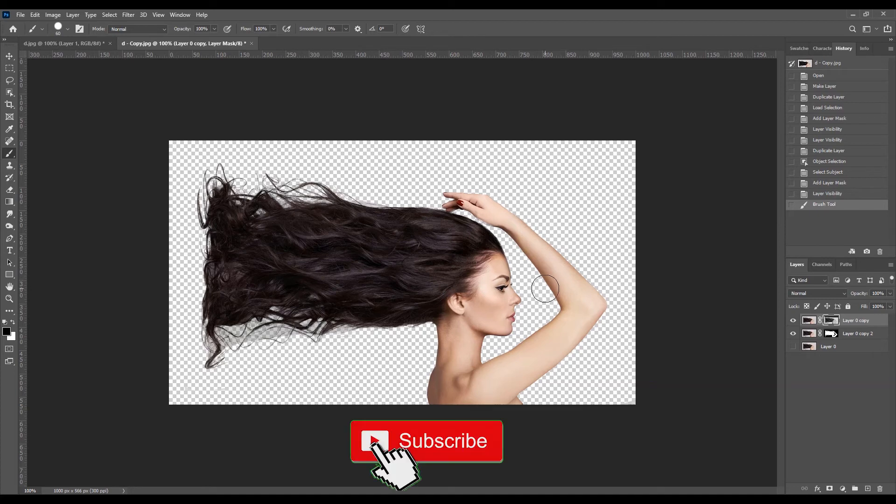
pyautogui.click(545, 288)
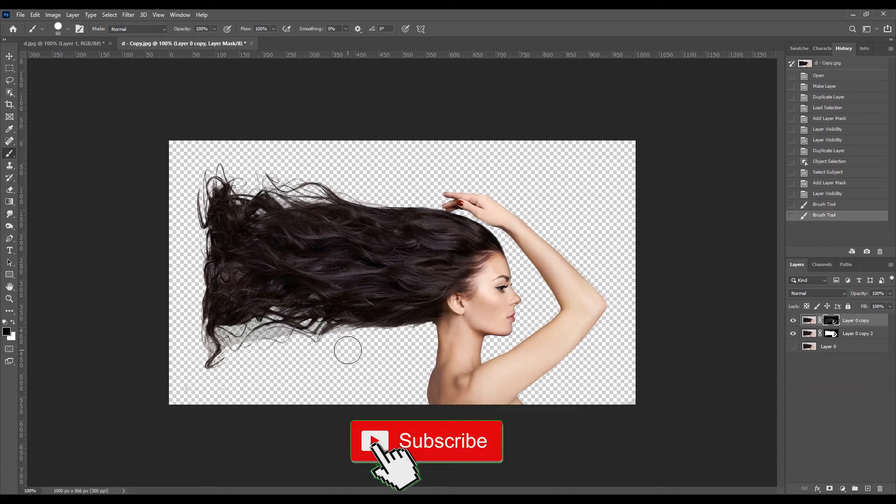
pyautogui.moveTo(356, 334); pyautogui.dragTo(209, 335)
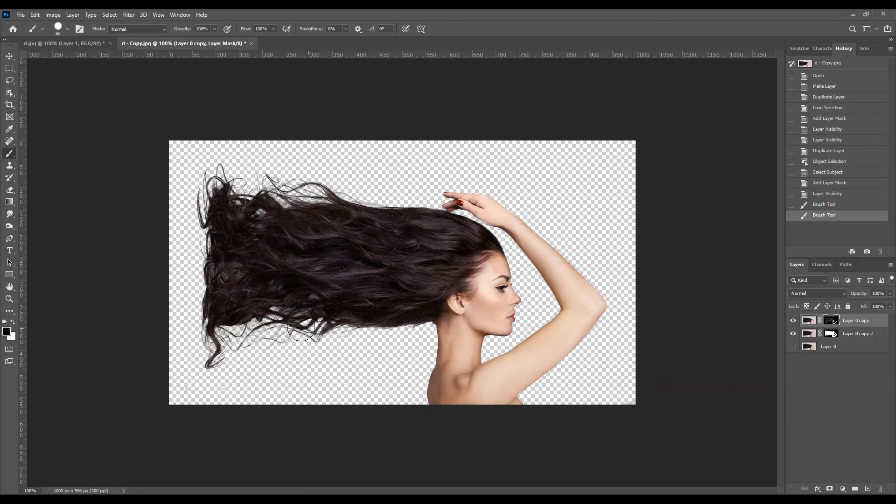
pyautogui.moveTo(282, 316)
pyautogui.mouseDown()
pyautogui.moveTo(212, 337)
pyautogui.moveTo(216, 354)
pyautogui.moveTo(280, 367)
pyautogui.mouseUp()
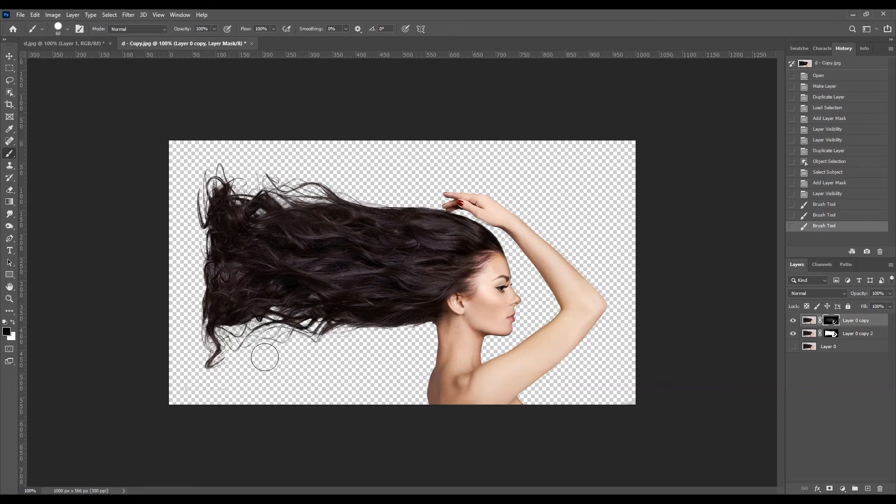
# Add a new layer directly above Layer 0 and start a Gradient fill layer there with the Reflected style.
pyautogui.click(862, 337)
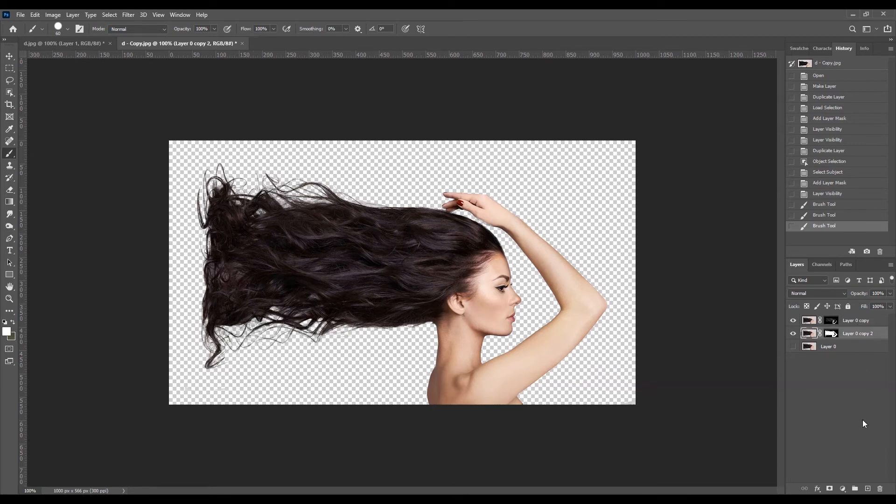
pyautogui.click(834, 353)
pyautogui.click(867, 489)
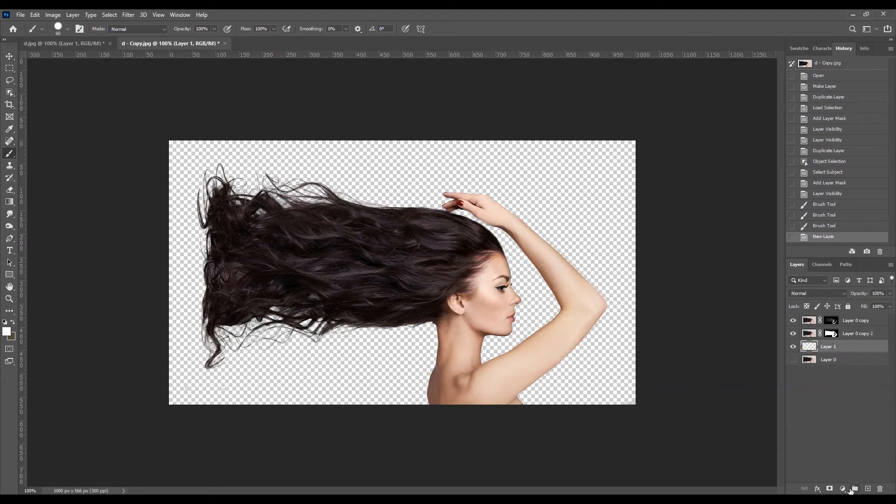
pyautogui.click(842, 489)
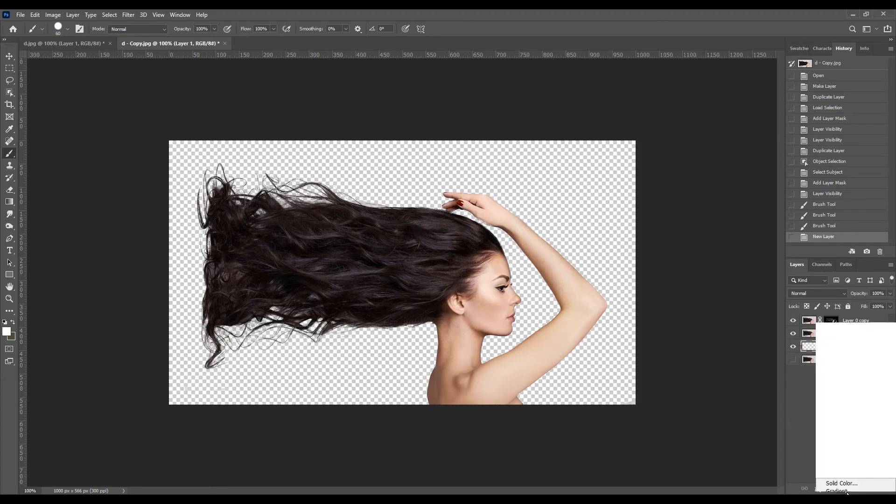
pyautogui.click(839, 336)
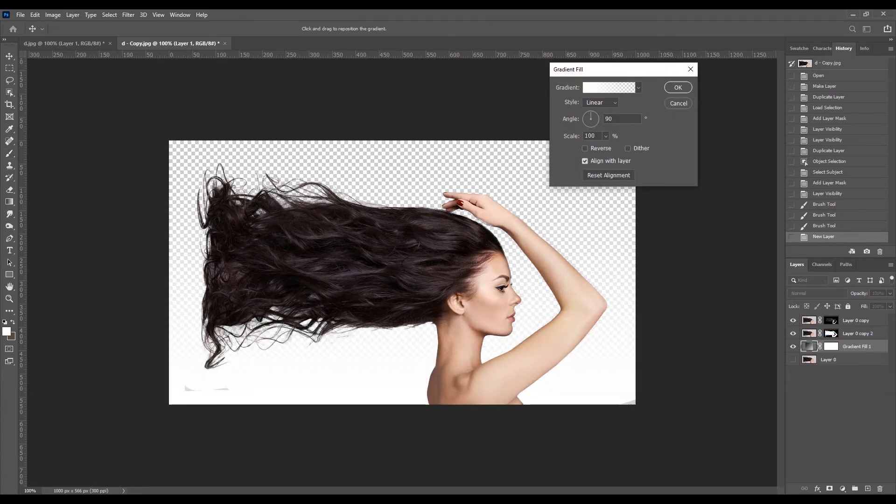
pyautogui.click(601, 103)
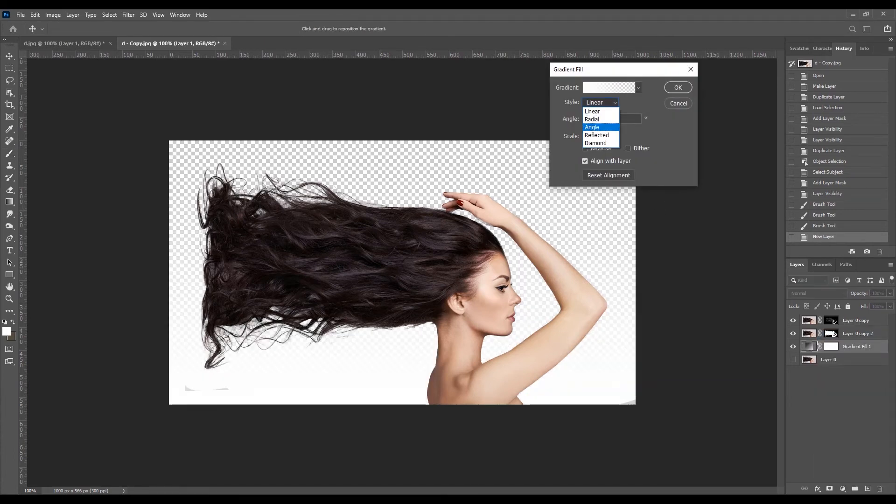
pyautogui.click(600, 135)
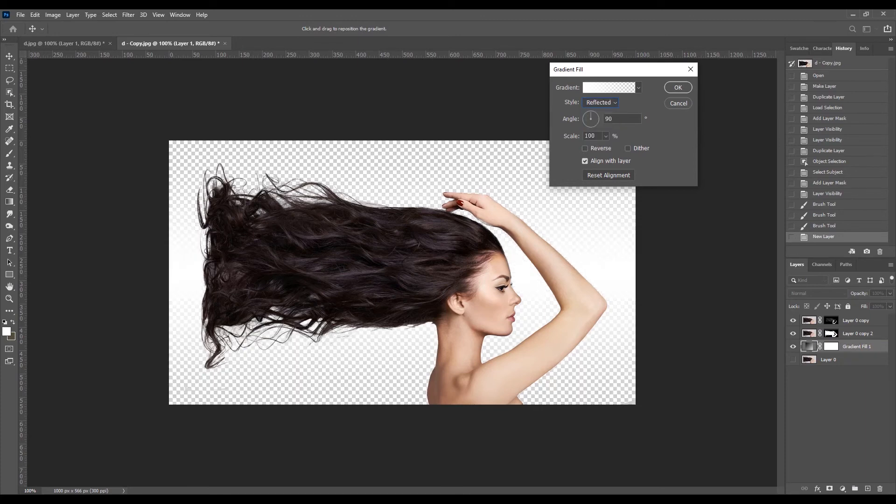
# Set the gradient's starting color stop to magenta #c945c4 and apply the gradient fill.
pyautogui.click(609, 87)
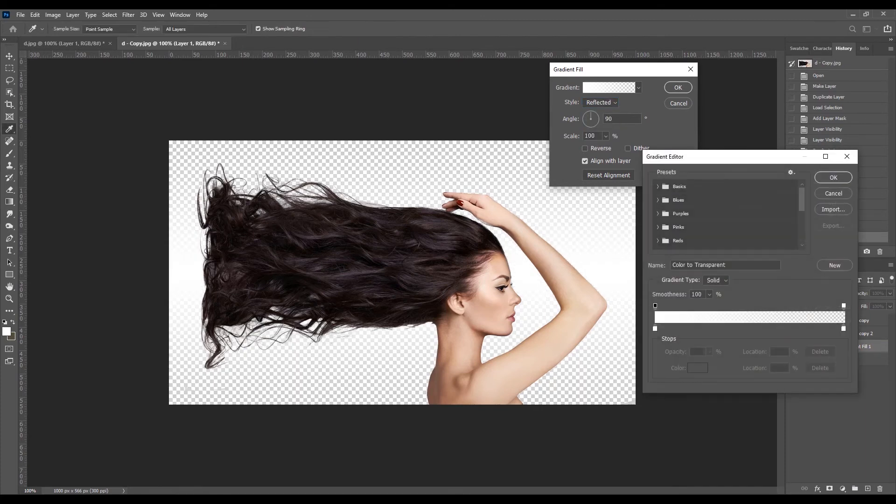
pyautogui.doubleClick(655, 329)
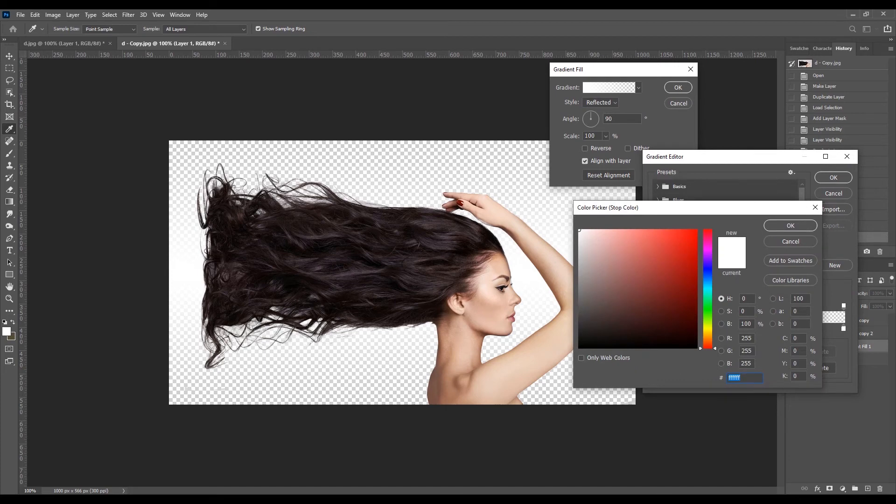
pyautogui.moveTo(707, 252); pyautogui.dragTo(707, 248)
pyautogui.click(687, 242)
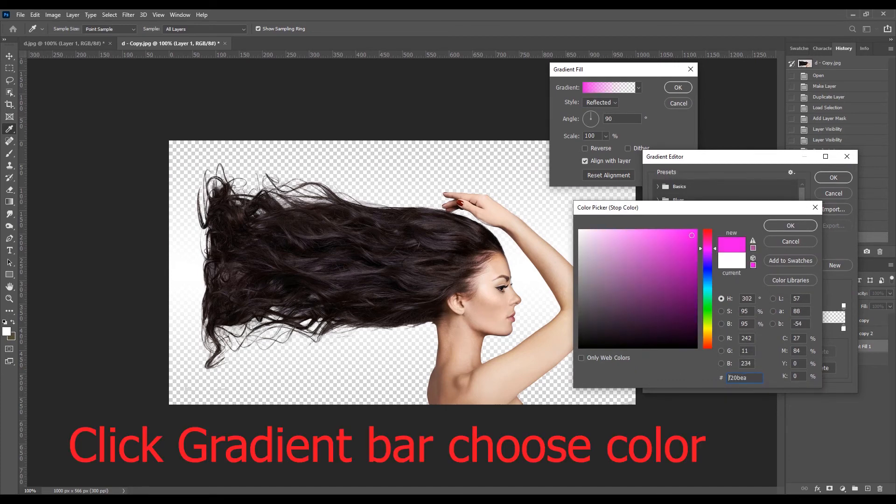
pyautogui.click(657, 254)
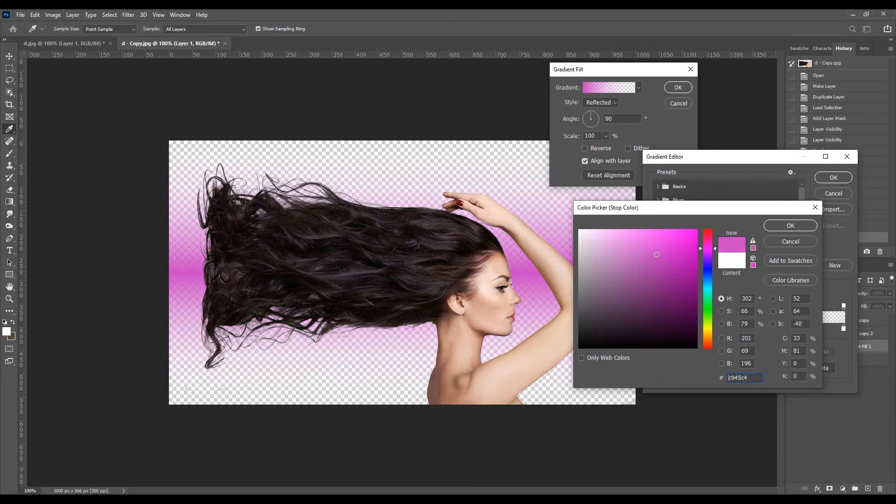
pyautogui.click(790, 226)
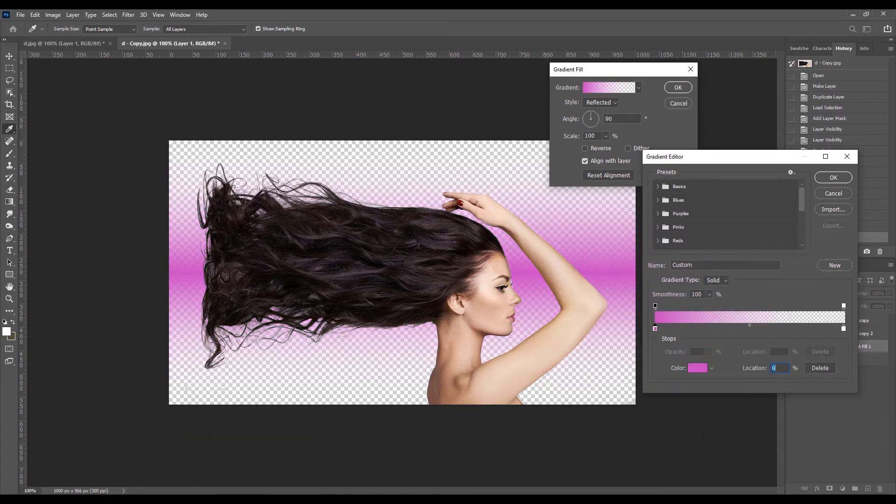
pyautogui.click(833, 178)
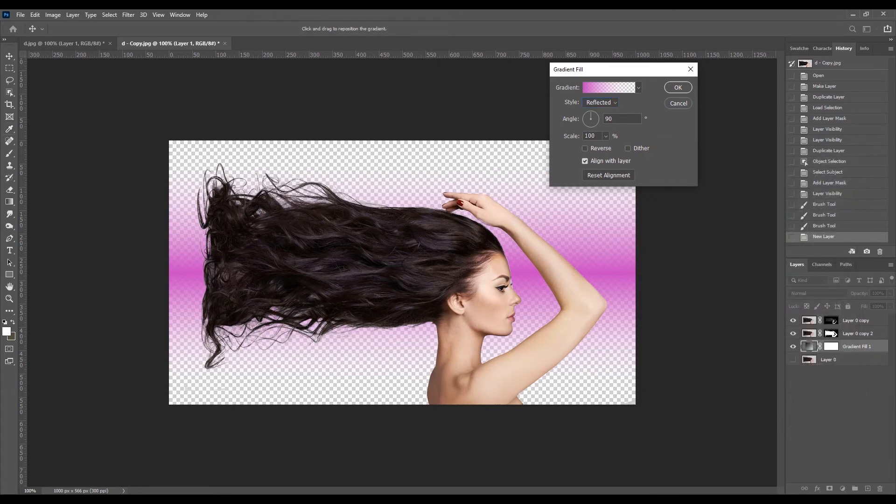
pyautogui.press('Return')
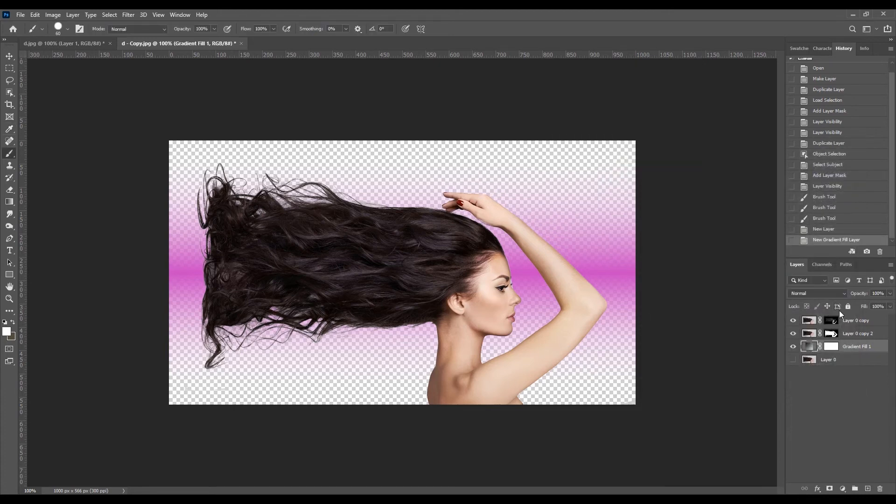
# Merge the Layer 0 copy, Layer 0 copy 2 and Gradient Fill 1 layers into a single layer.
pyautogui.keyDown('shift'); pyautogui.click(861, 338); pyautogui.keyUp('shift')
pyautogui.click(861, 346)
pyautogui.click(857, 337)
pyautogui.keyDown('shift'); pyautogui.click(857, 321); pyautogui.keyUp('shift')
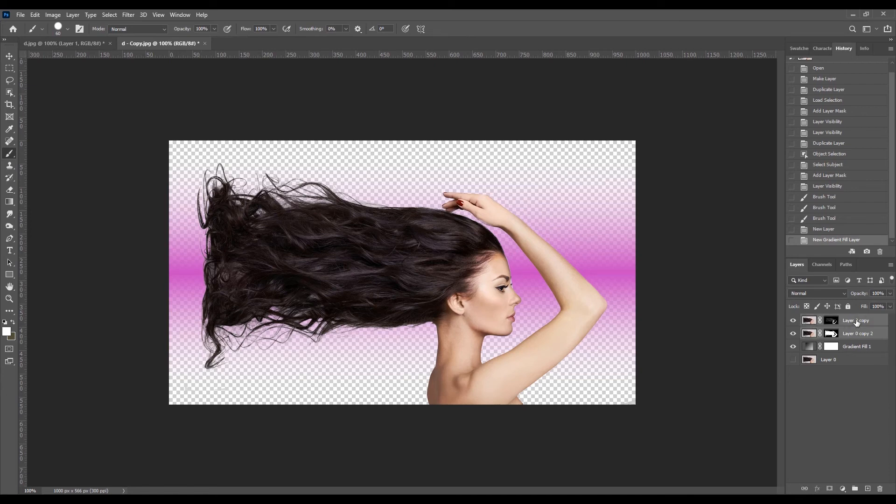
pyautogui.keyDown('shift'); pyautogui.click(856, 348); pyautogui.keyUp('shift')
pyautogui.rightClick(857, 349)
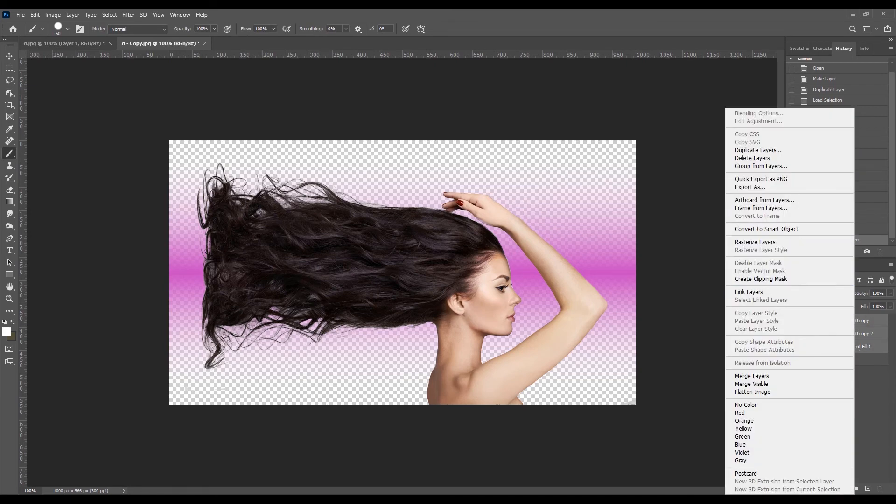
pyautogui.click(751, 376)
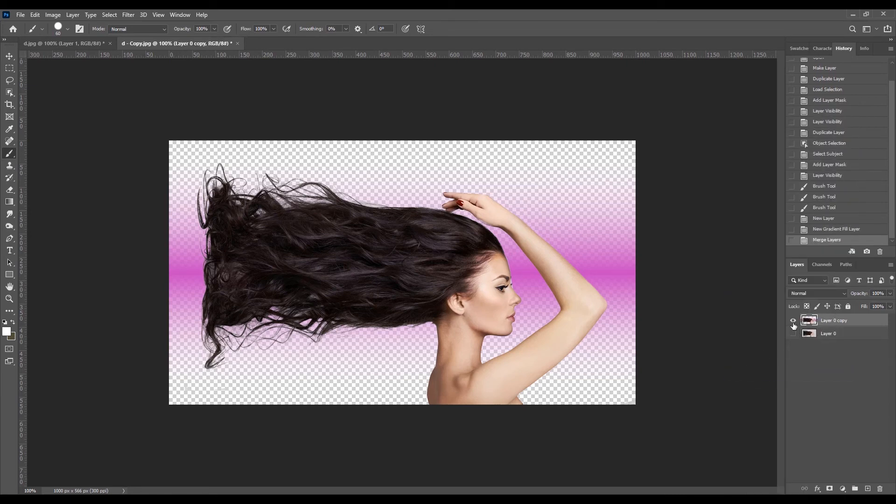
# Compare the merged cutout with the original photo by toggling the visibility of Layer 0 copy and Layer 0.
pyautogui.click(793, 322)
pyautogui.click(793, 322)
pyautogui.click(792, 333)
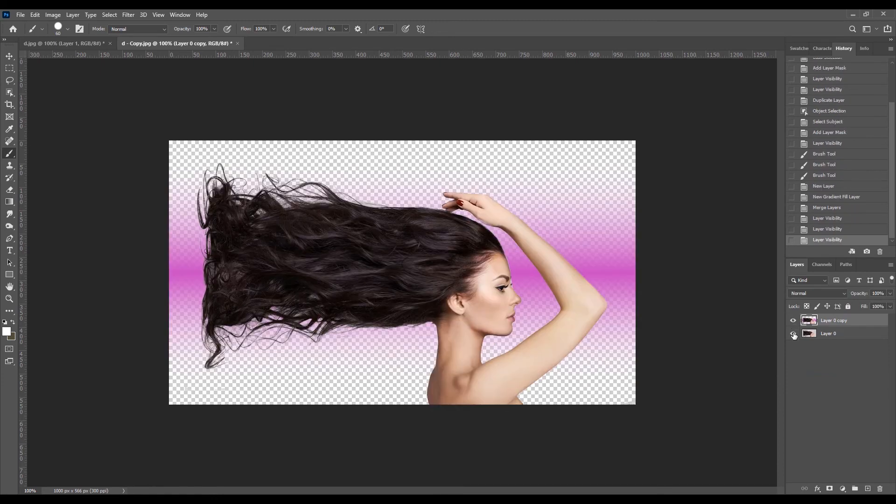
pyautogui.click(793, 321)
pyautogui.click(792, 321)
pyautogui.click(792, 321)
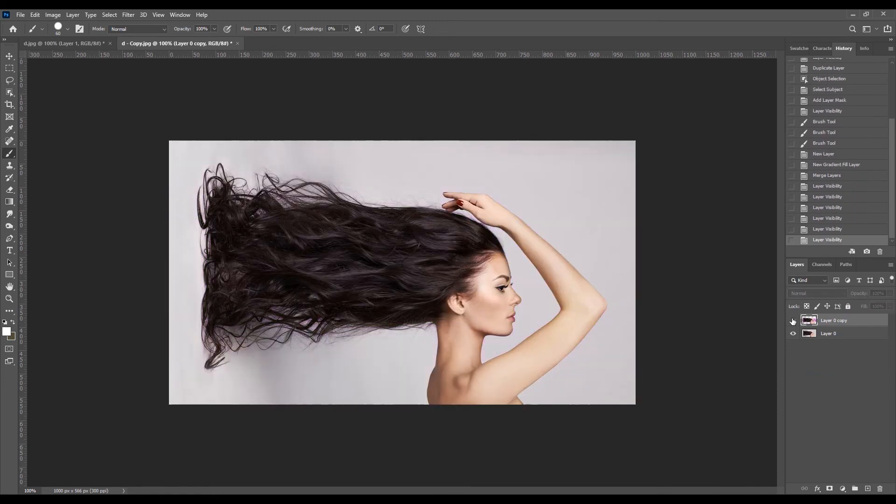
pyautogui.click(793, 321)
pyautogui.click(793, 321)
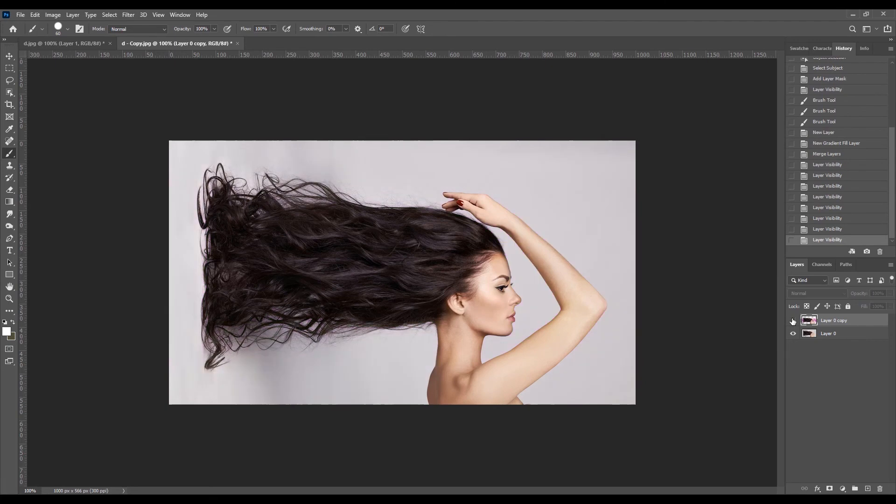
pyautogui.click(793, 321)
pyautogui.click(793, 333)
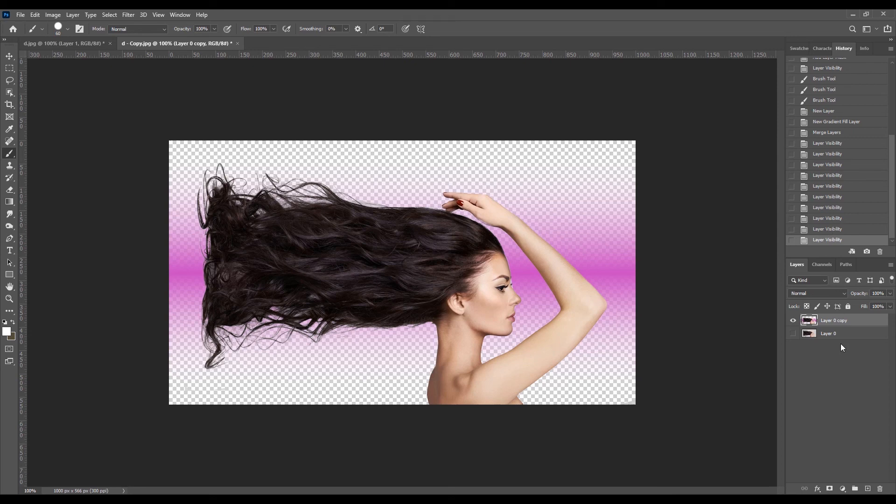
# Undo the hiding of Layer 0, toggle the merged layer once to check it against the original, and hide Layer 0 again.
pyautogui.hotkey('ctrl', 'z')
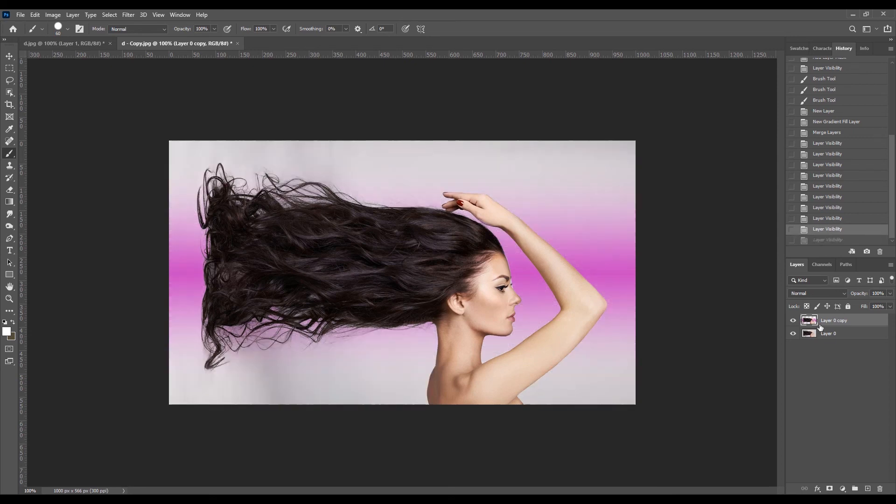
pyautogui.click(792, 321)
pyautogui.click(792, 321)
pyautogui.click(793, 333)
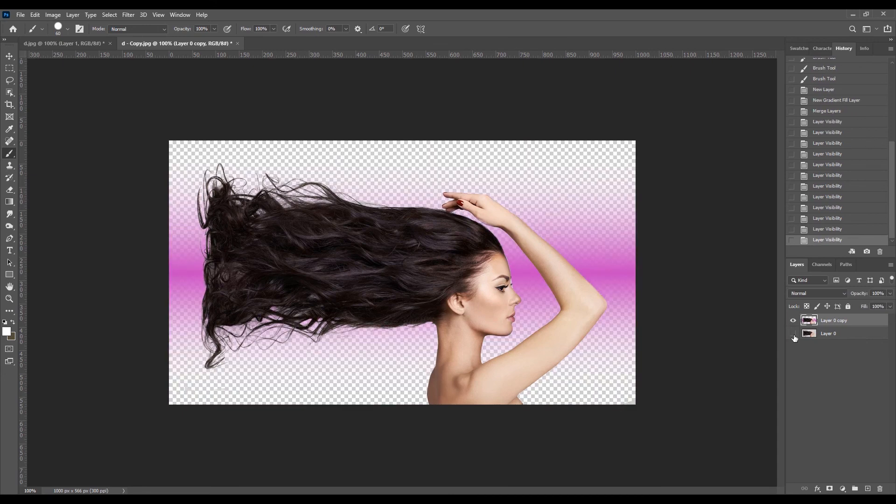